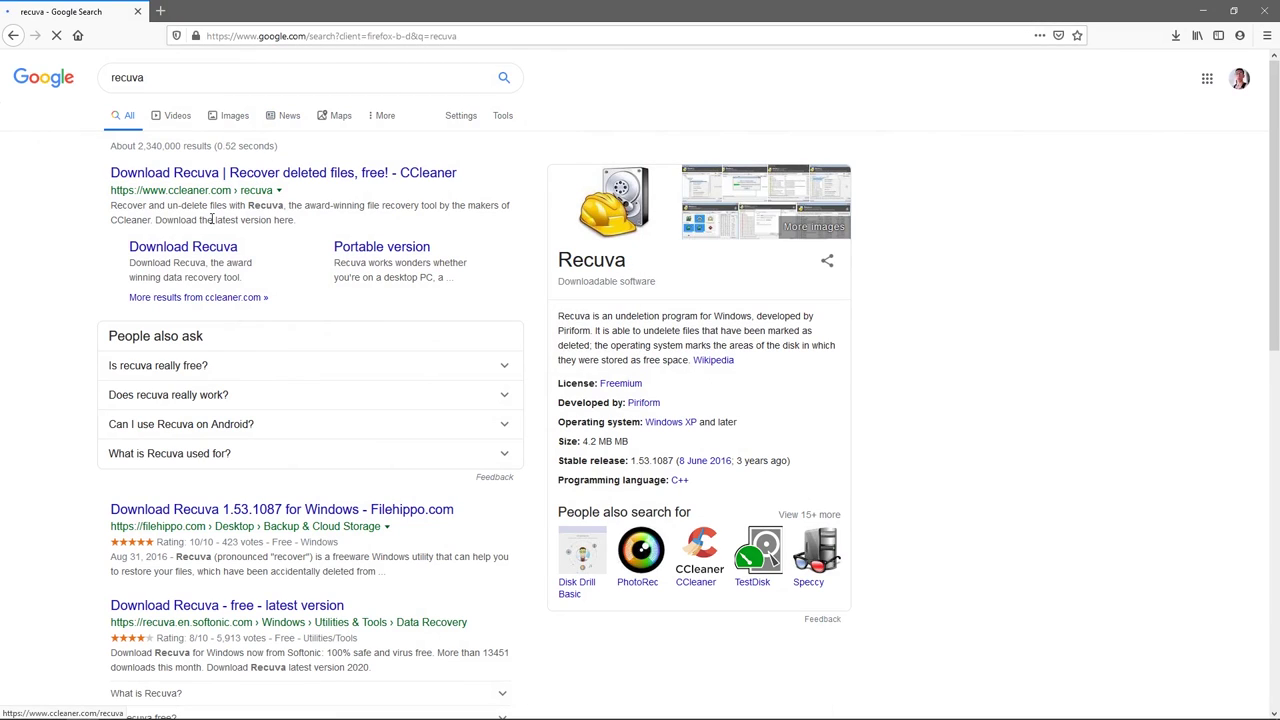
# - Download the free version of Recuva from the CCleaner site and save the installer rcsetup153.exe
pyautogui.click(214, 251)
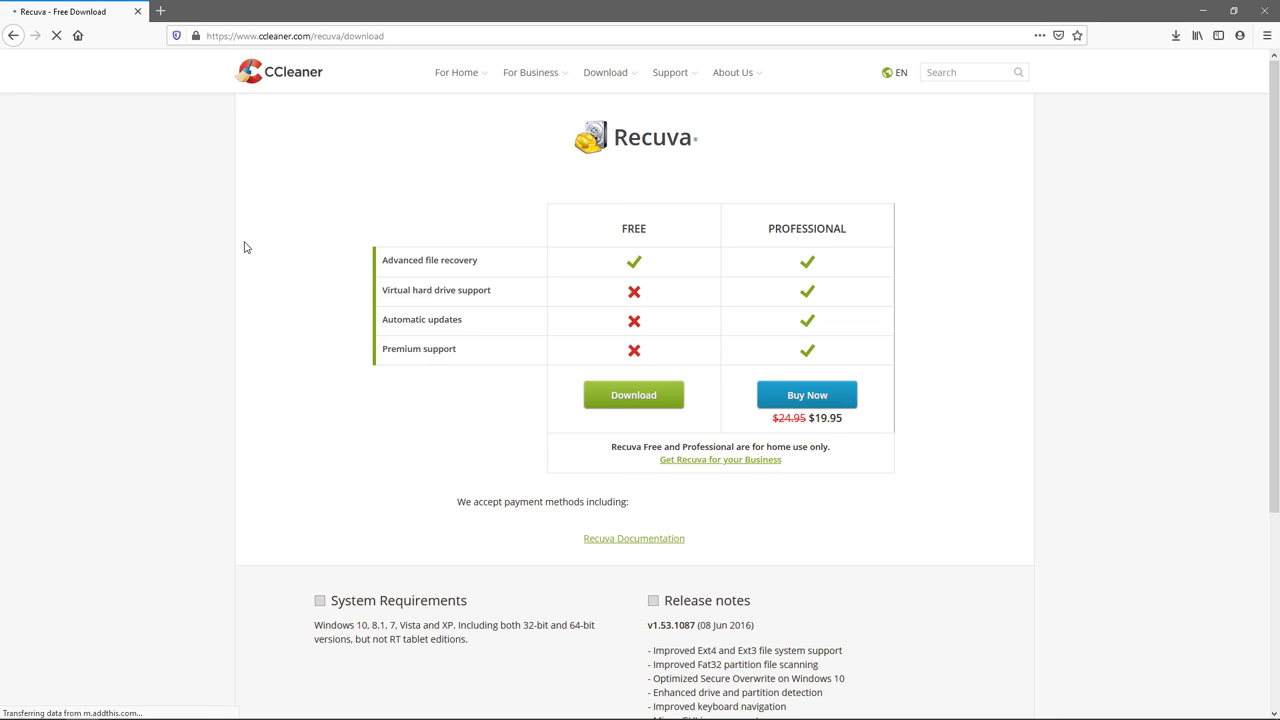
pyautogui.click(628, 398)
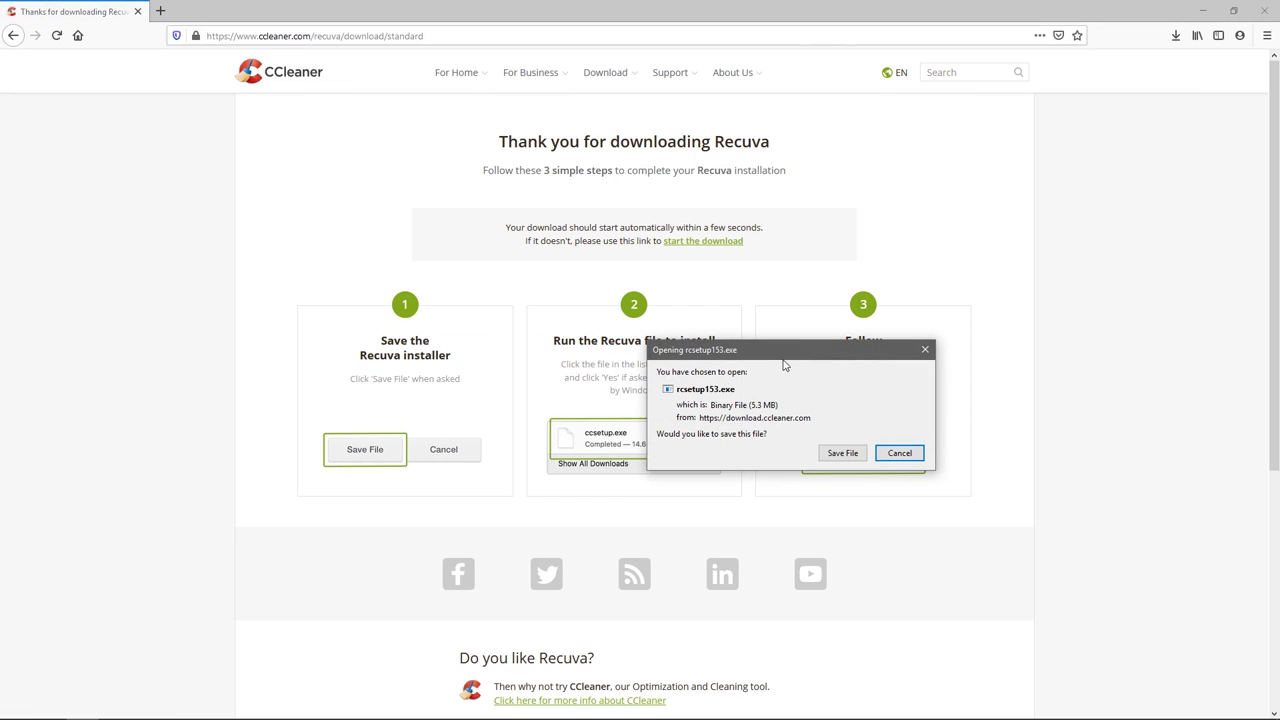
pyautogui.moveTo(785, 366); pyautogui.dragTo(761, 352)
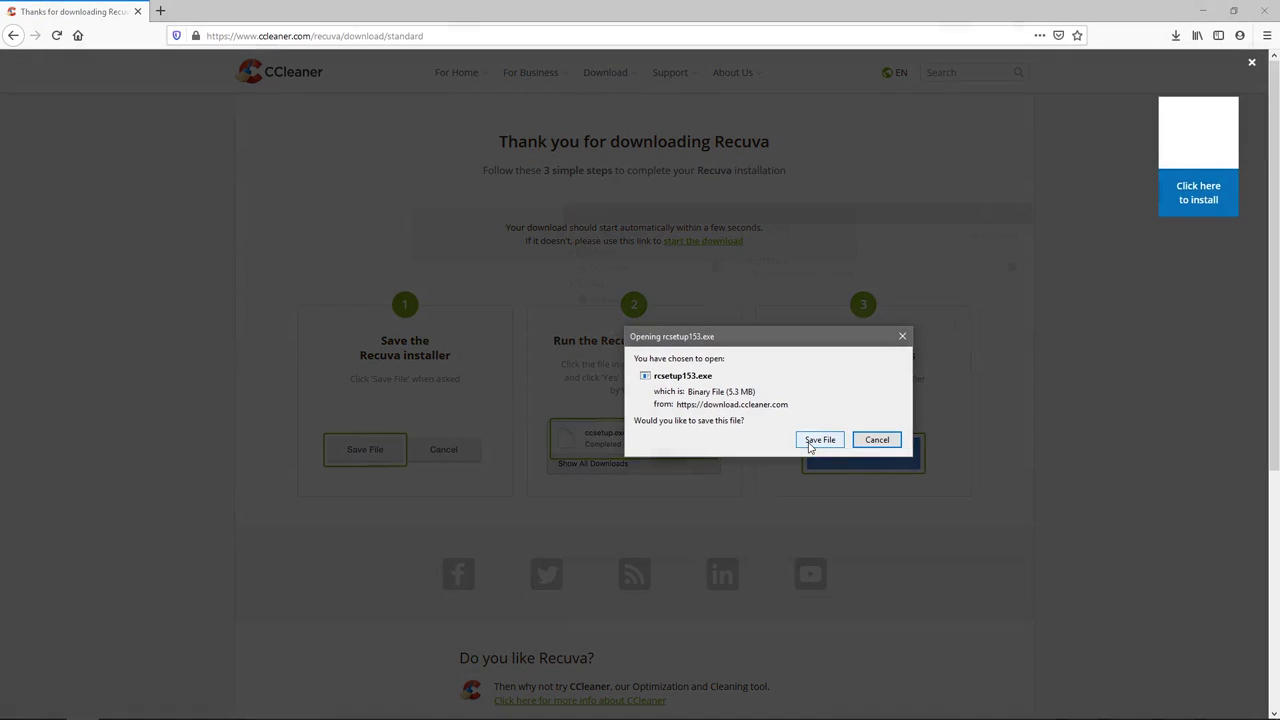
pyautogui.click(812, 444)
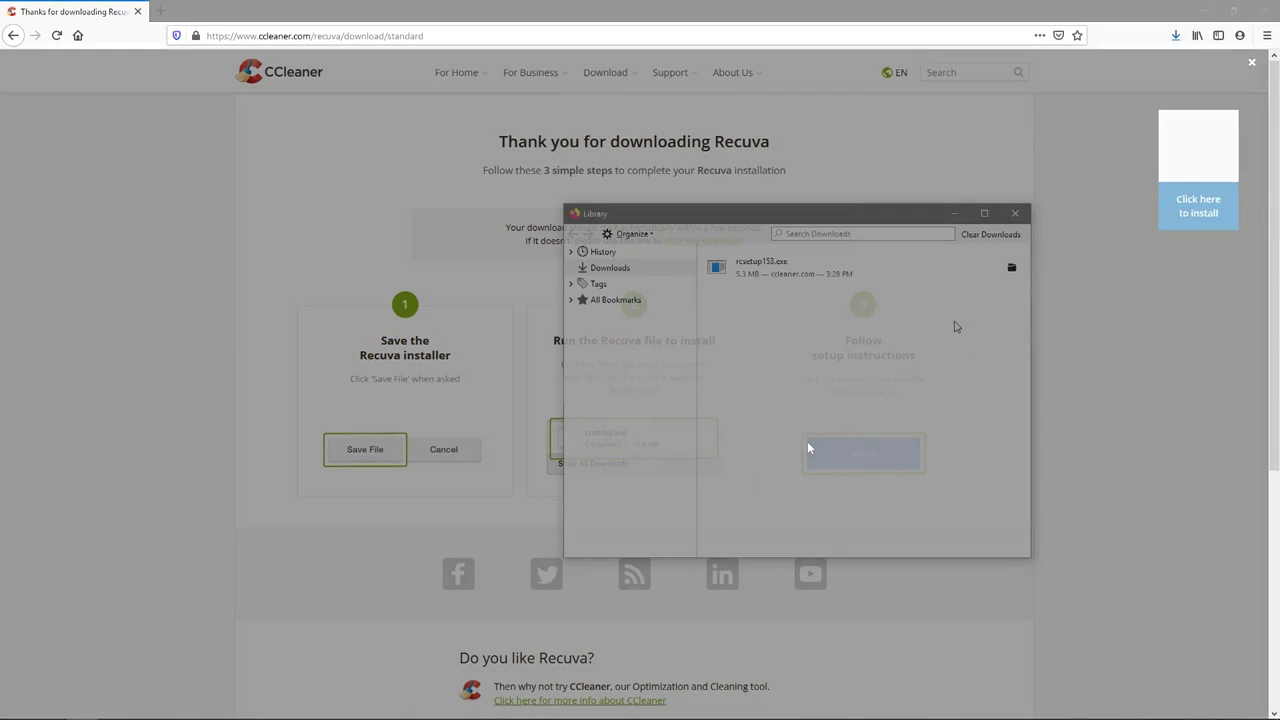
# - Run the downloaded rcsetup153.exe installer, install Recuva v1.53 with the default options and launch it
pyautogui.doubleClick(768, 268)
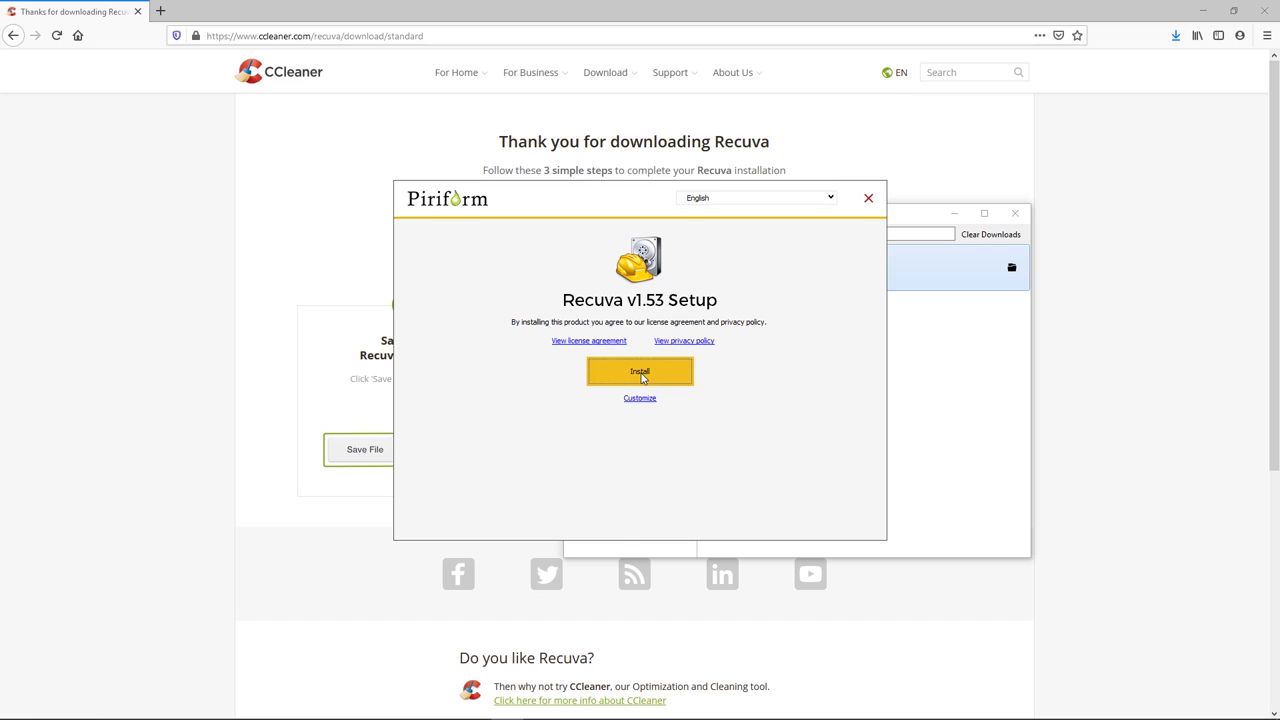
pyautogui.click(641, 376)
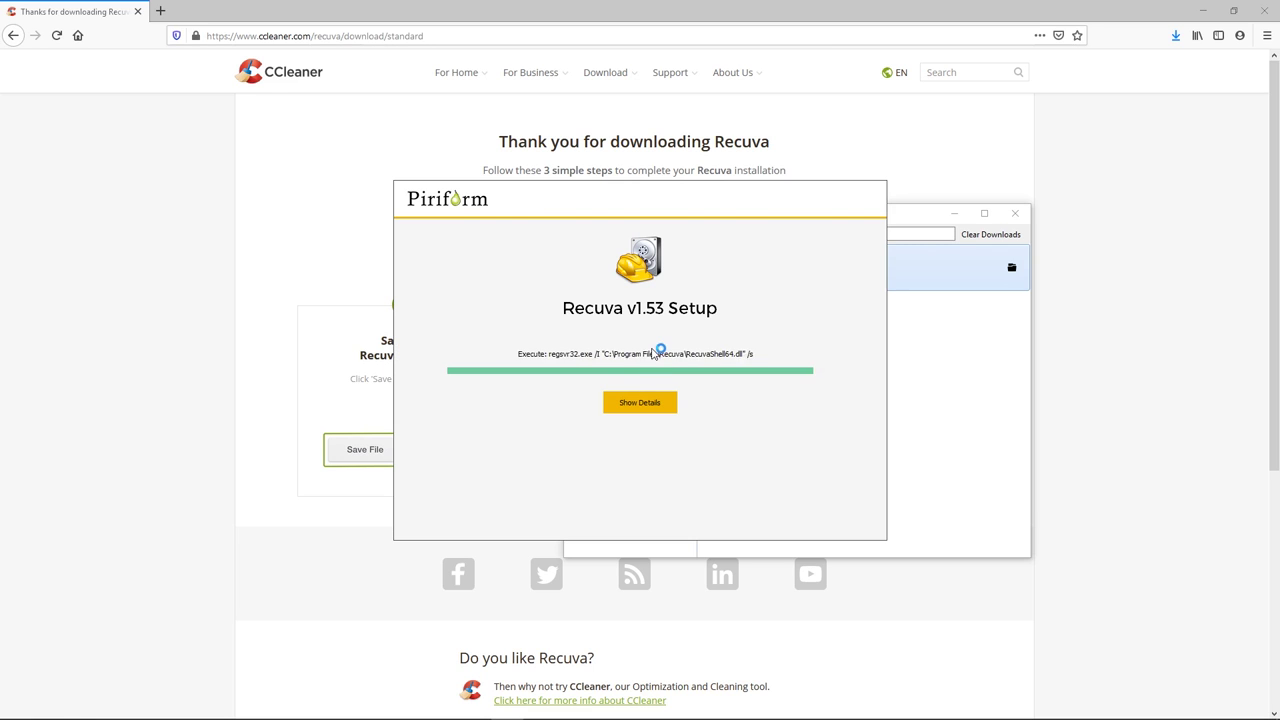
pyautogui.click(645, 376)
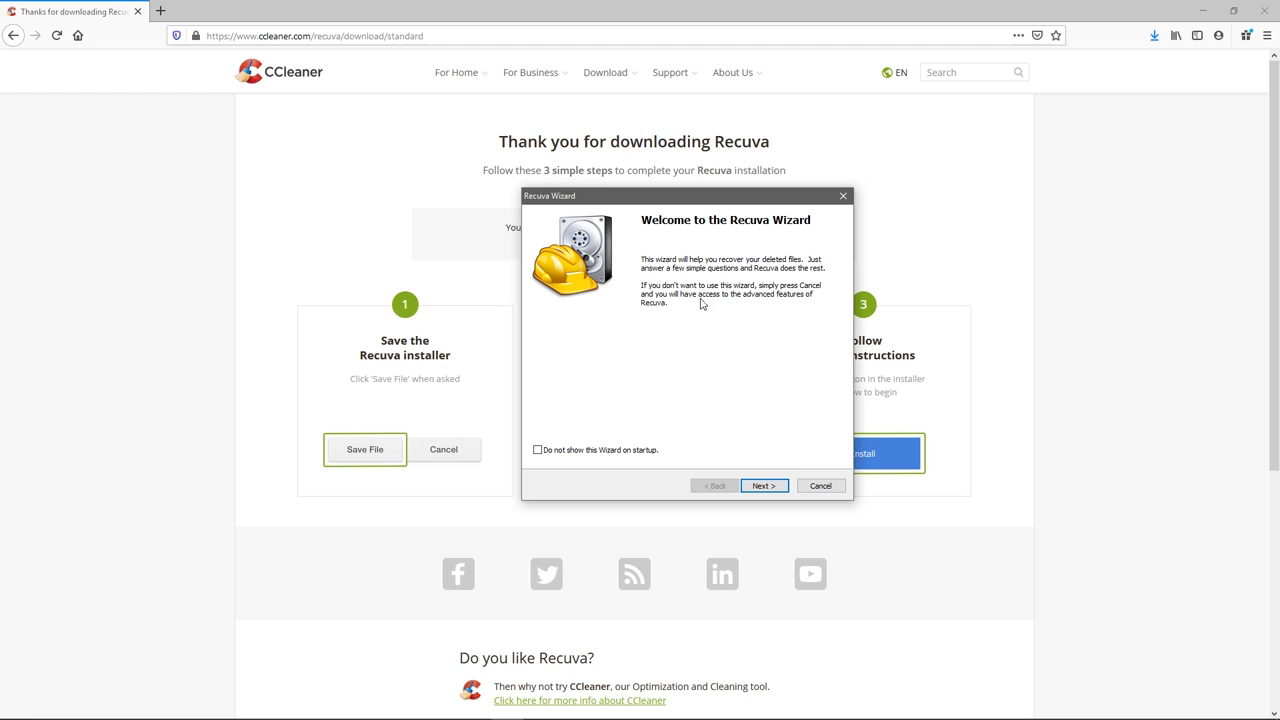
# - Complete the Recuva Wizard with Pictures as the file type and start the scan with Deep Scan left off
pyautogui.click(760, 486)
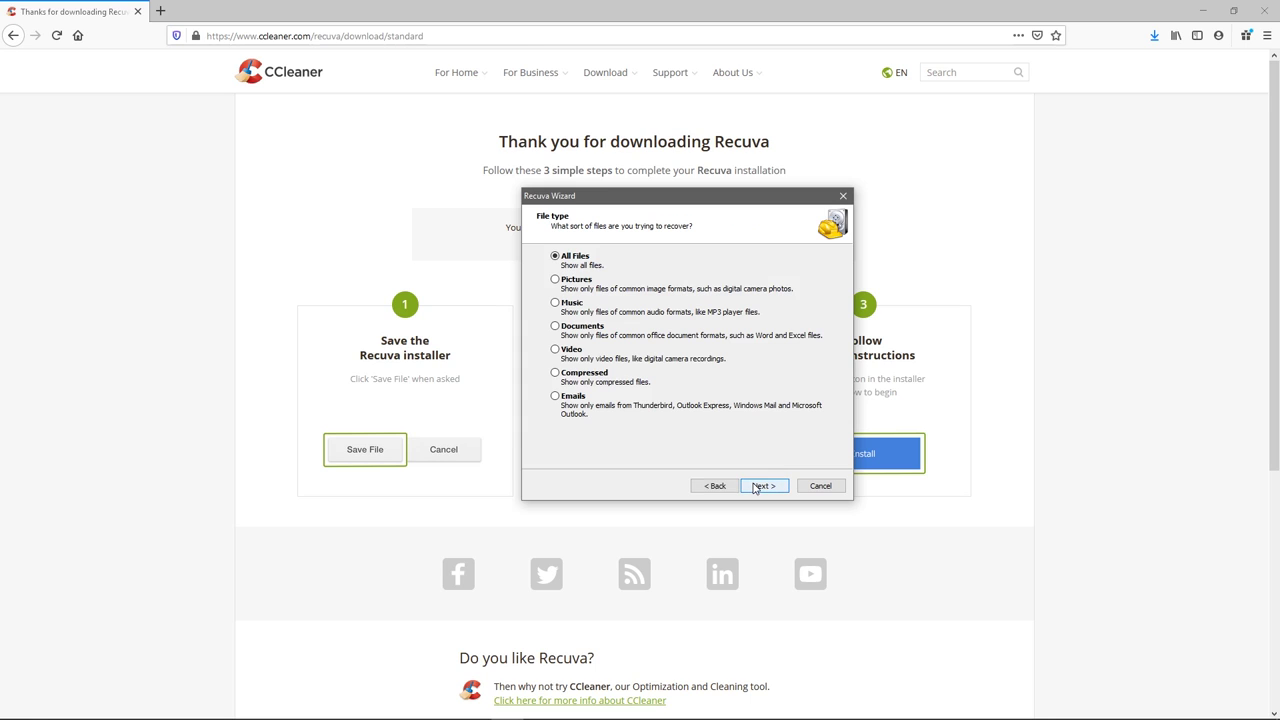
pyautogui.click(583, 285)
pyautogui.click(763, 486)
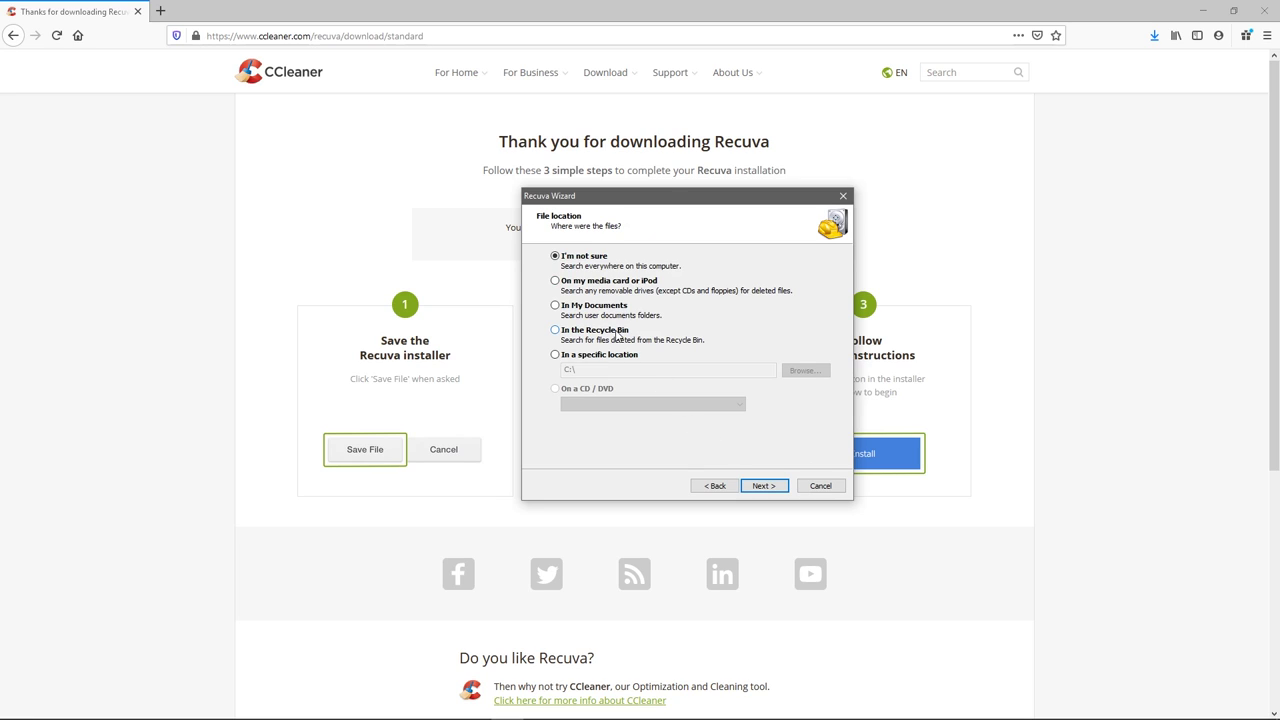
pyautogui.click(763, 486)
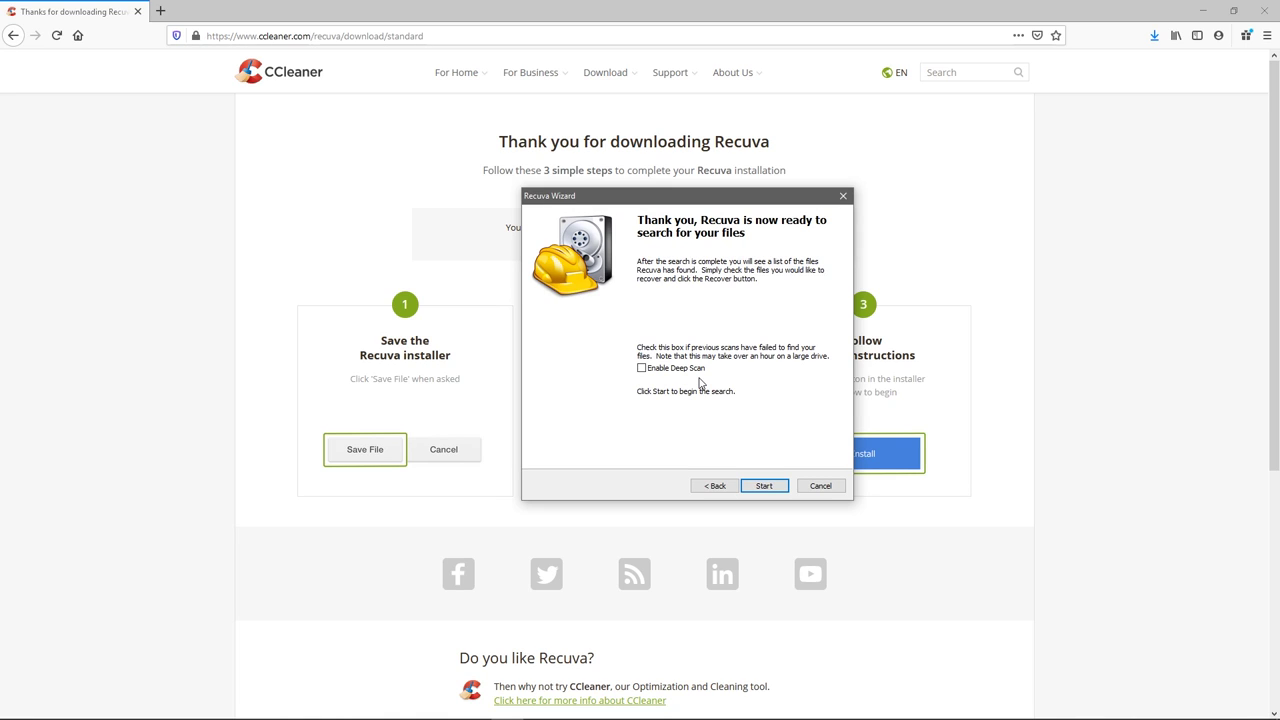
pyautogui.click(770, 487)
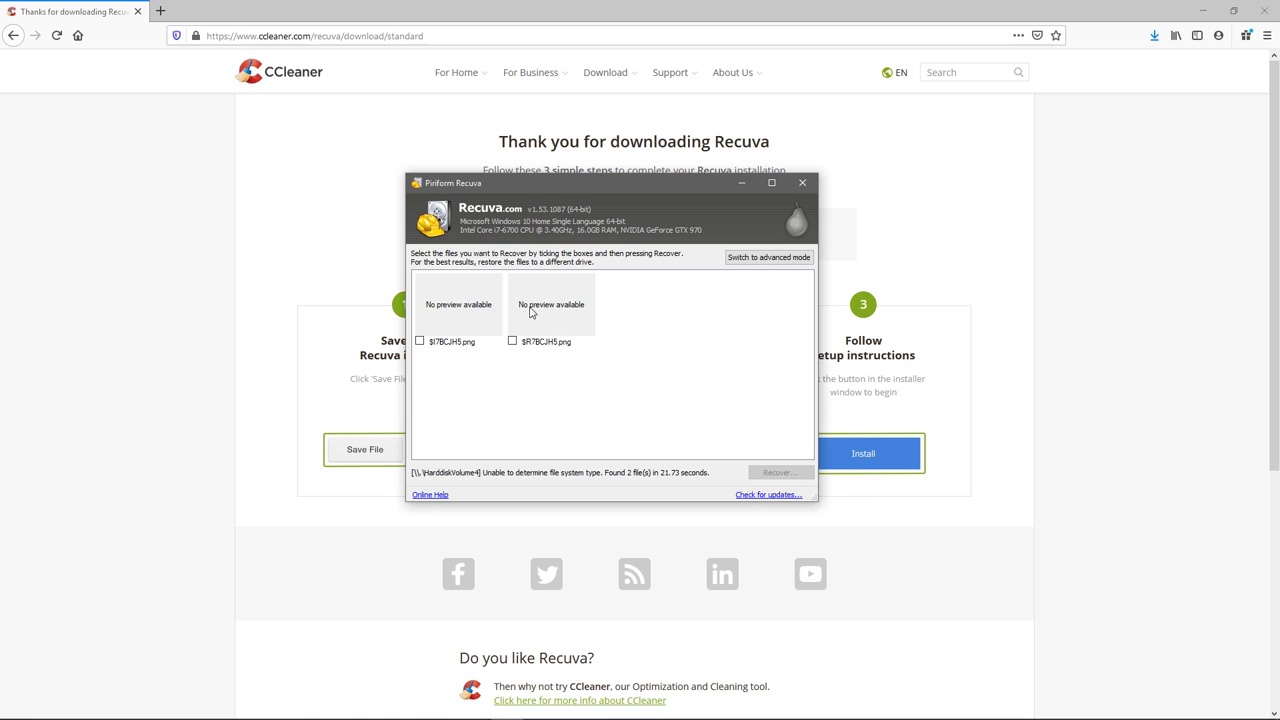
pyautogui.click(494, 307)
pyautogui.click(516, 303)
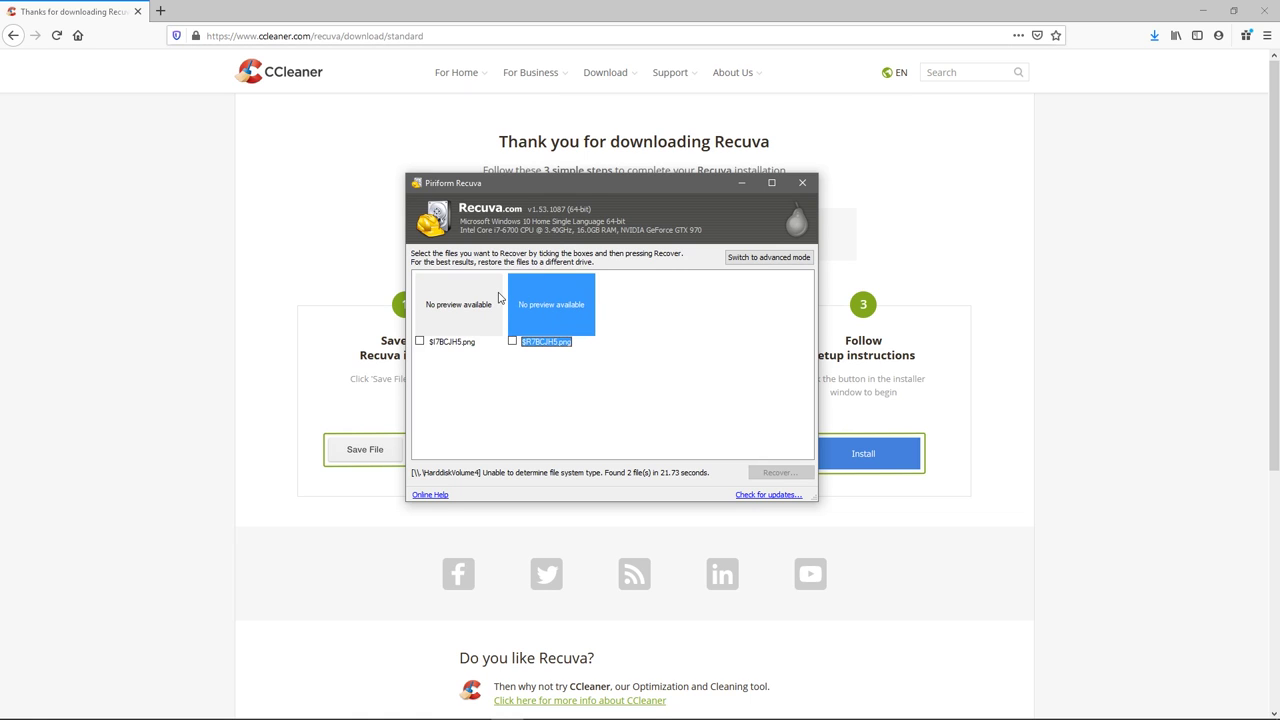
pyautogui.click(486, 298)
pyautogui.rightClick(490, 298)
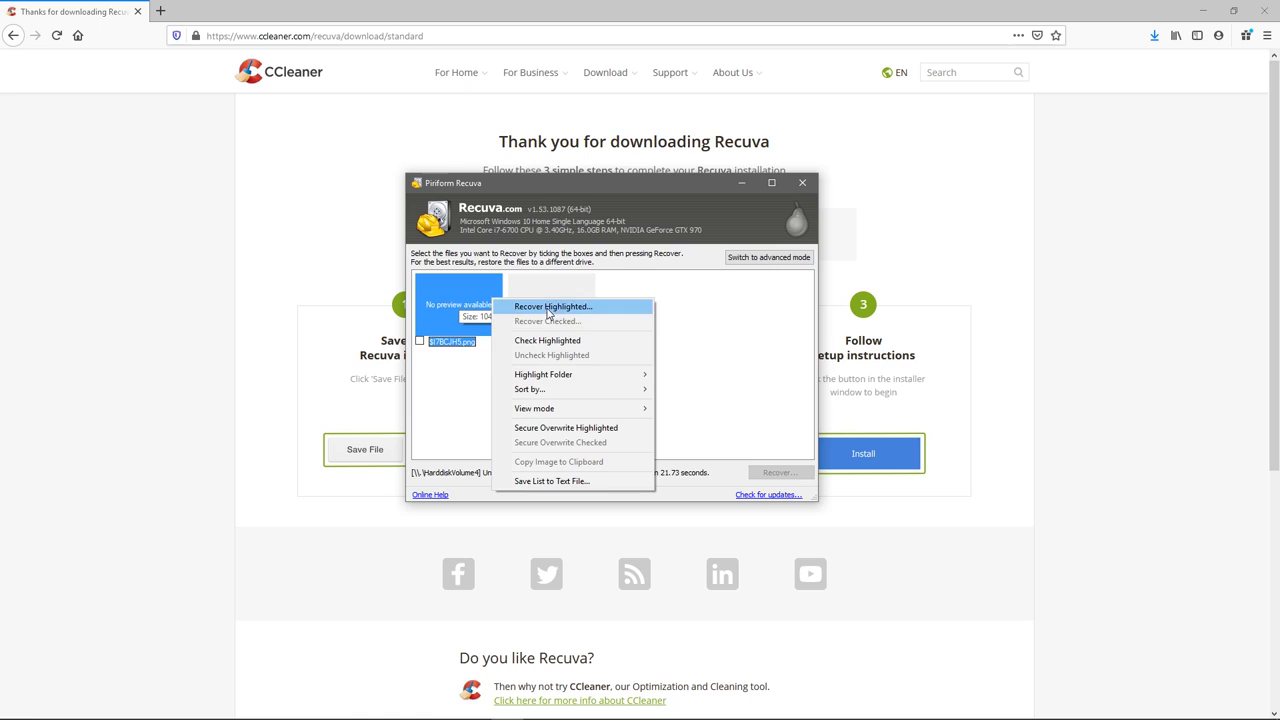
pyautogui.click(473, 403)
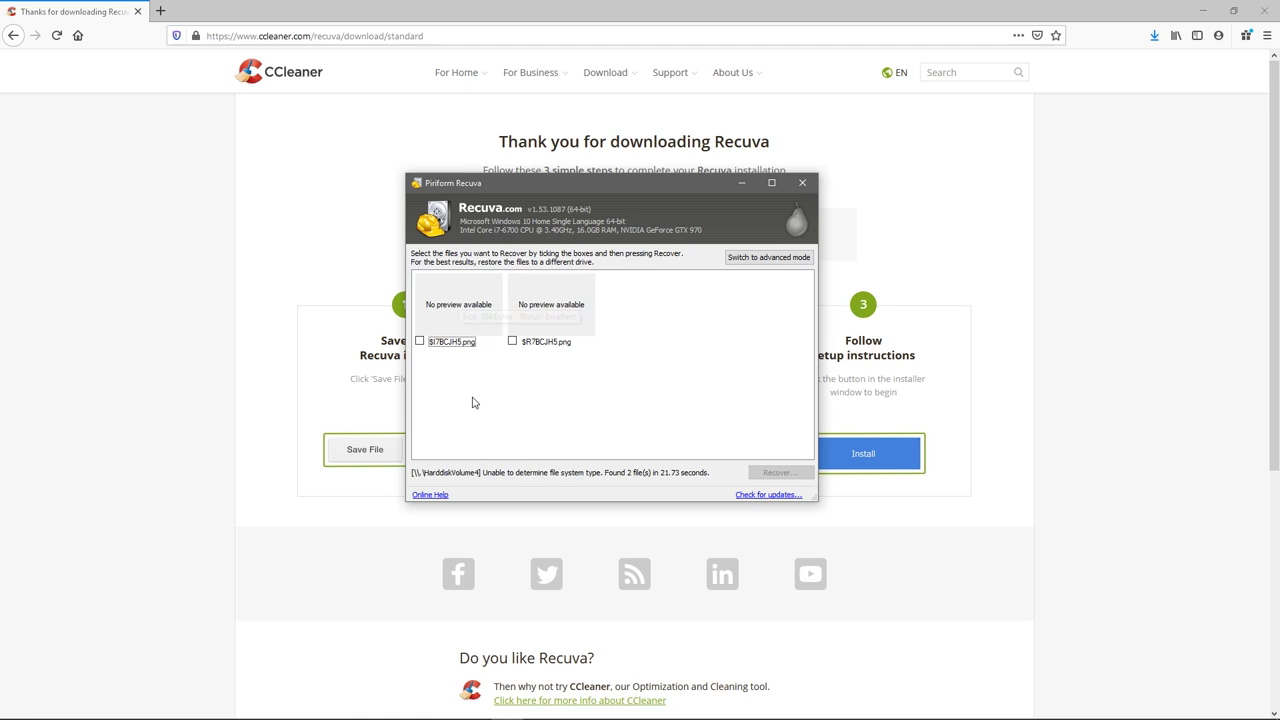
# - Mark both found files, $I7BCJH5.png and $R7BCJH5.png, for recovery
pyautogui.click(470, 312)
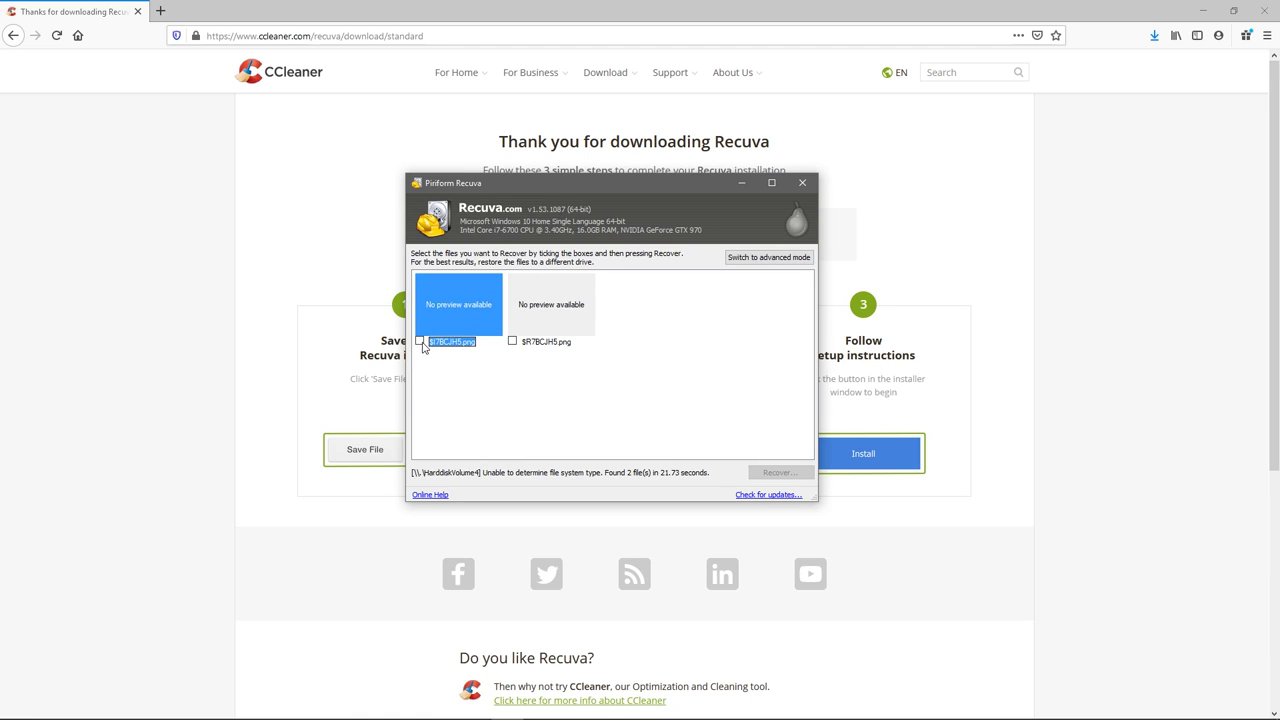
pyautogui.click(420, 342)
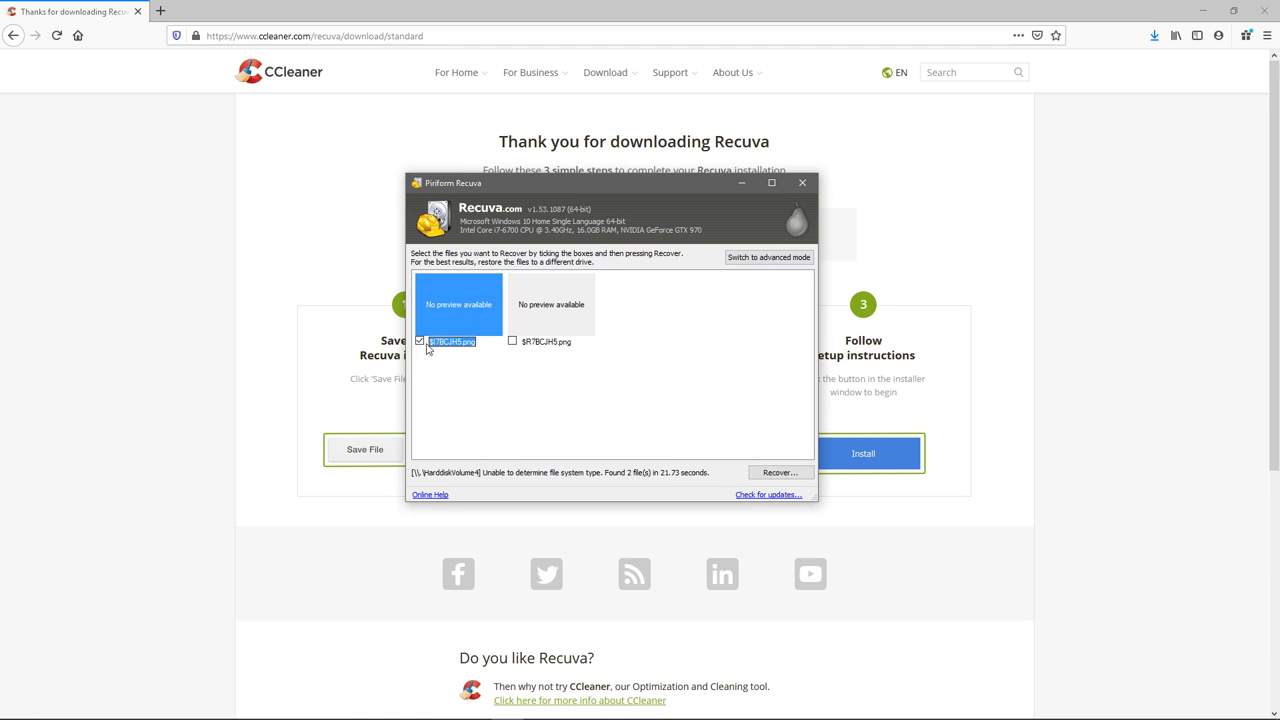
pyautogui.click(542, 310)
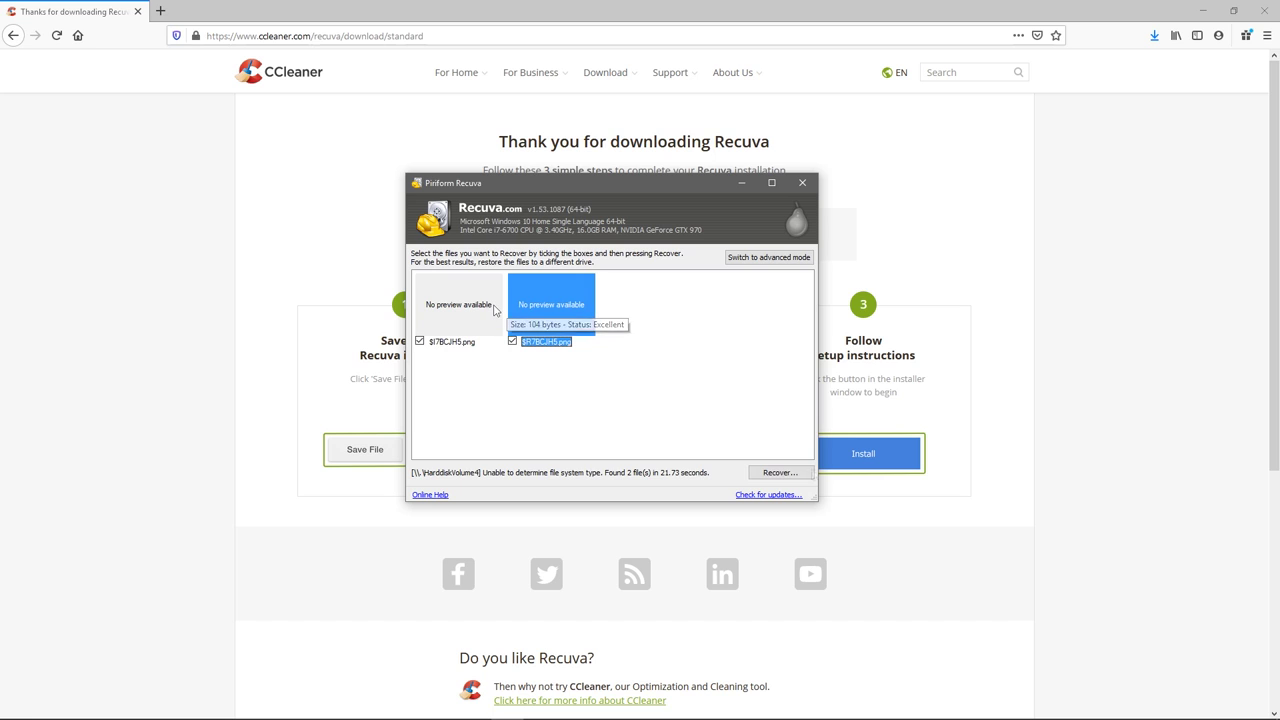
# - Recover the checked files into a new folder named Recovered Files under Pictures, accepting restoration to the same drive
pyautogui.click(786, 473)
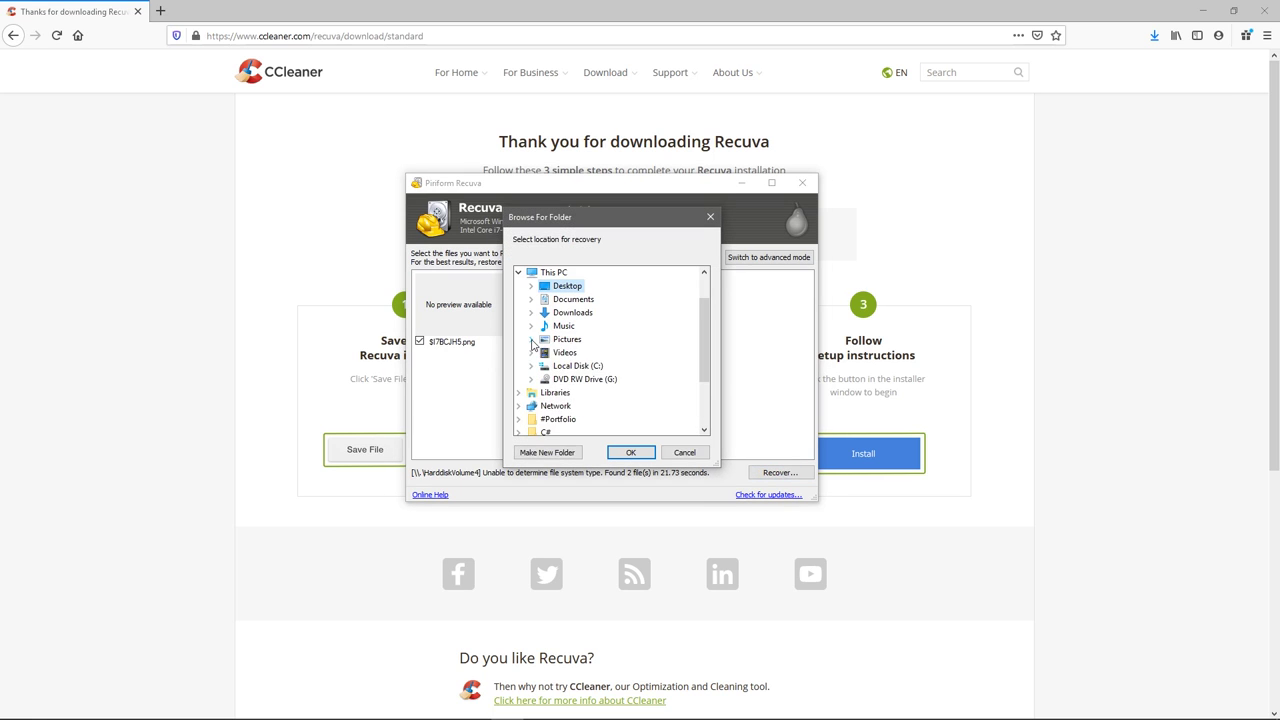
pyautogui.click(572, 453)
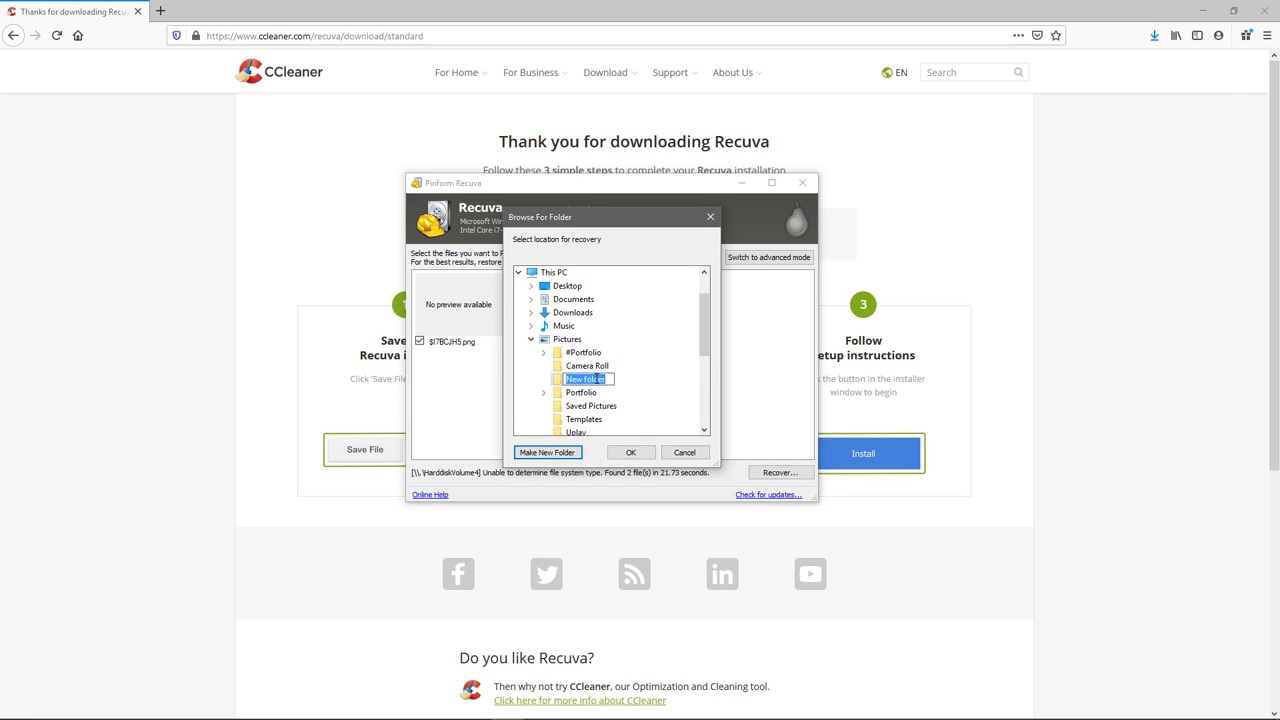
pyautogui.write('Recovered Files')
pyautogui.press('Return')
pyautogui.click(636, 448)
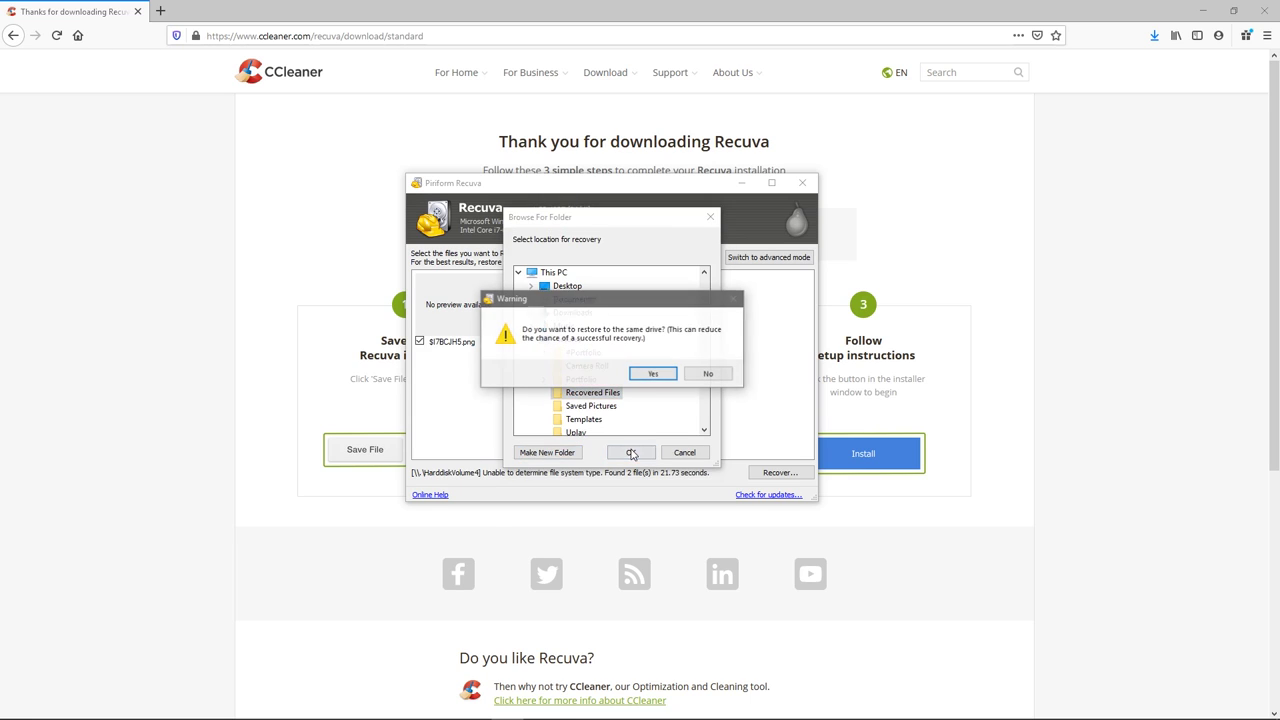
pyautogui.click(651, 373)
pyautogui.click(714, 451)
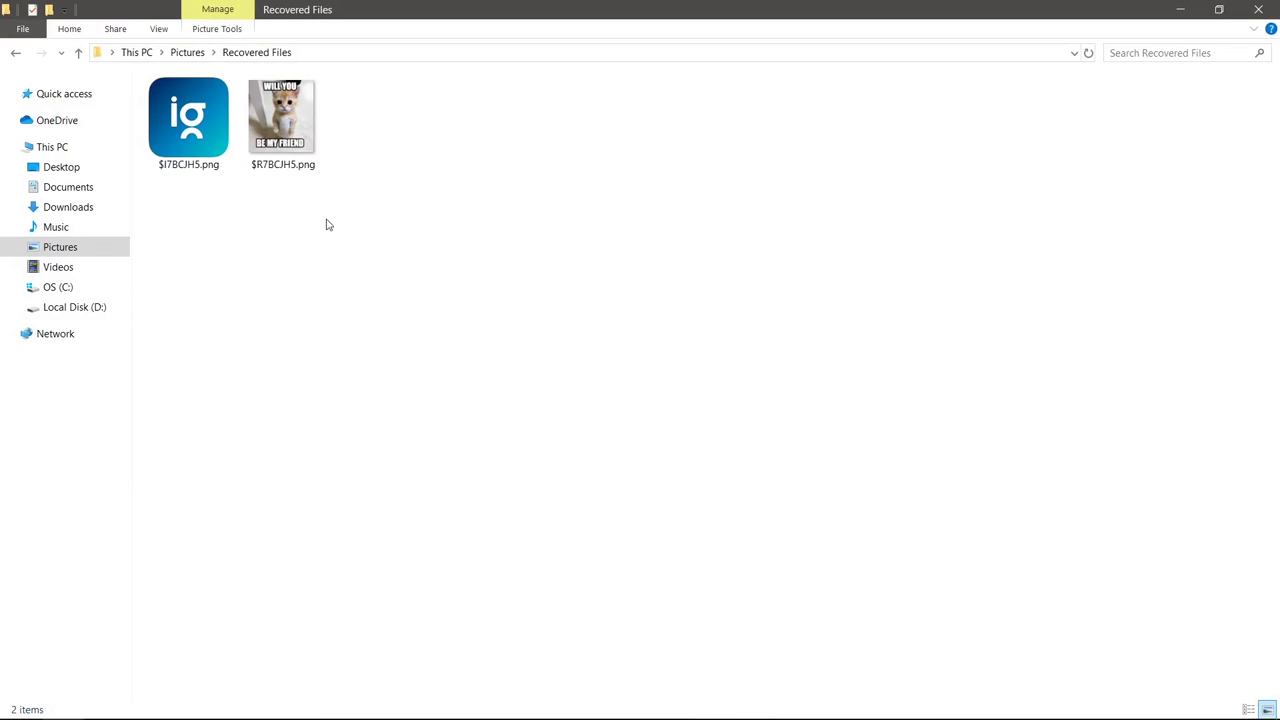
# - Open $I7BCJH5.png and then $R7BCJH5.png from the Recovered Files folder in File Explorer to check whether the recovered images display
pyautogui.doubleClick(208, 139)
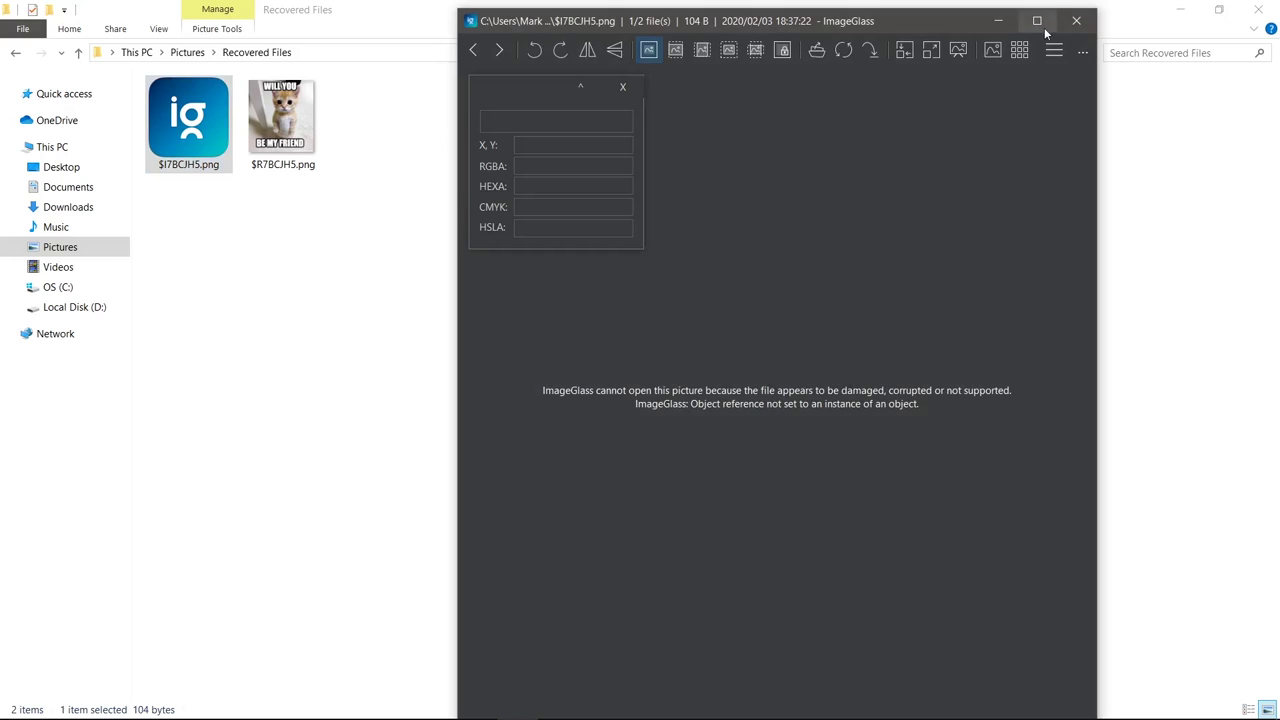
pyautogui.click(1076, 20)
pyautogui.click(308, 130)
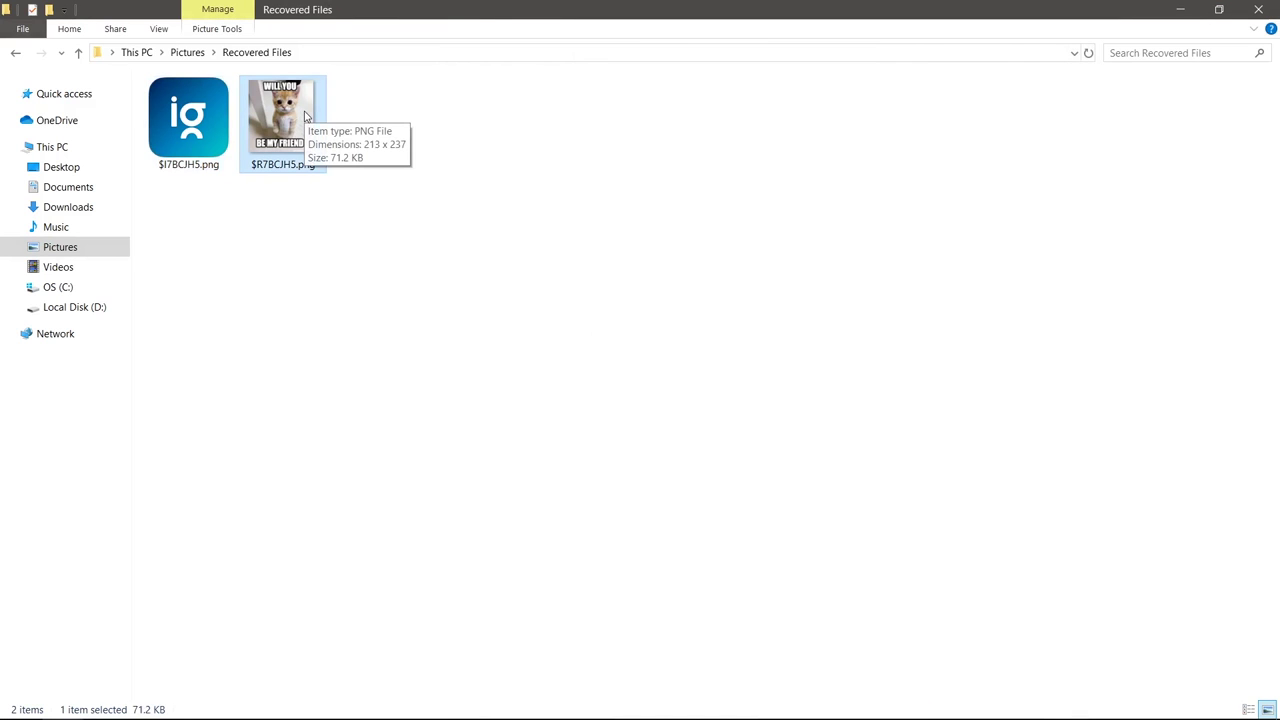
pyautogui.doubleClick(303, 116)
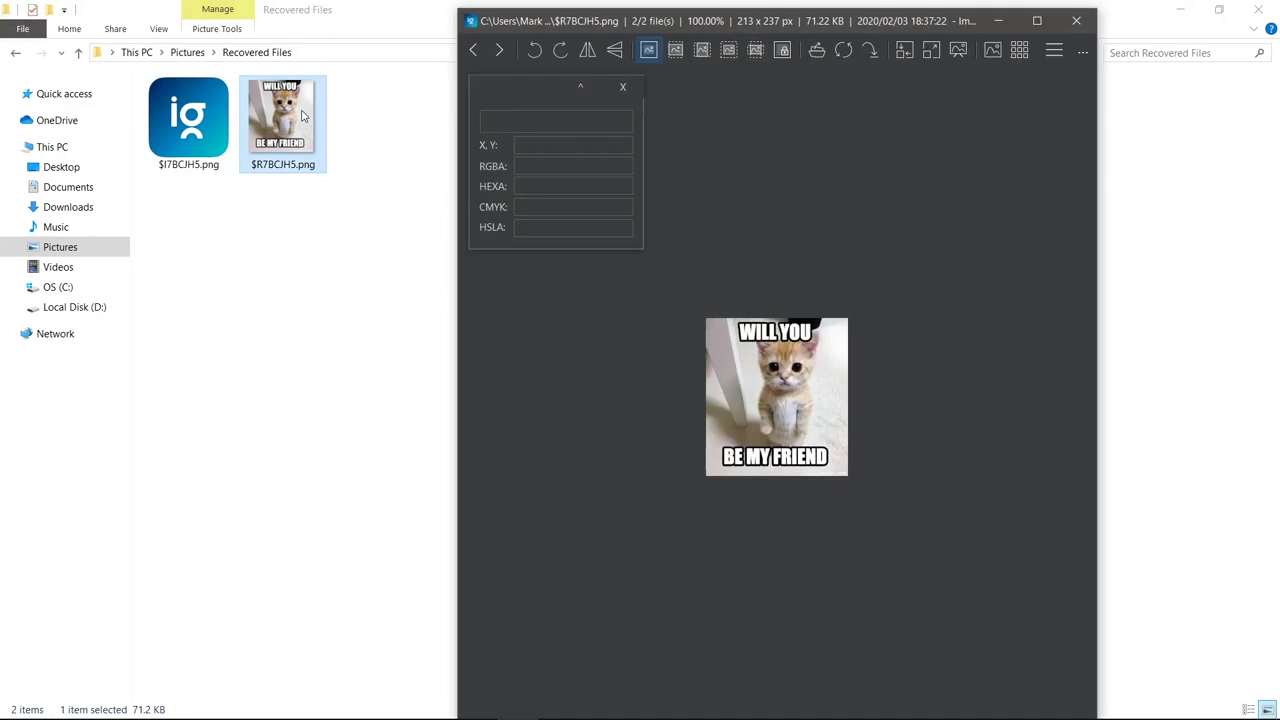
pyautogui.click(622, 89)
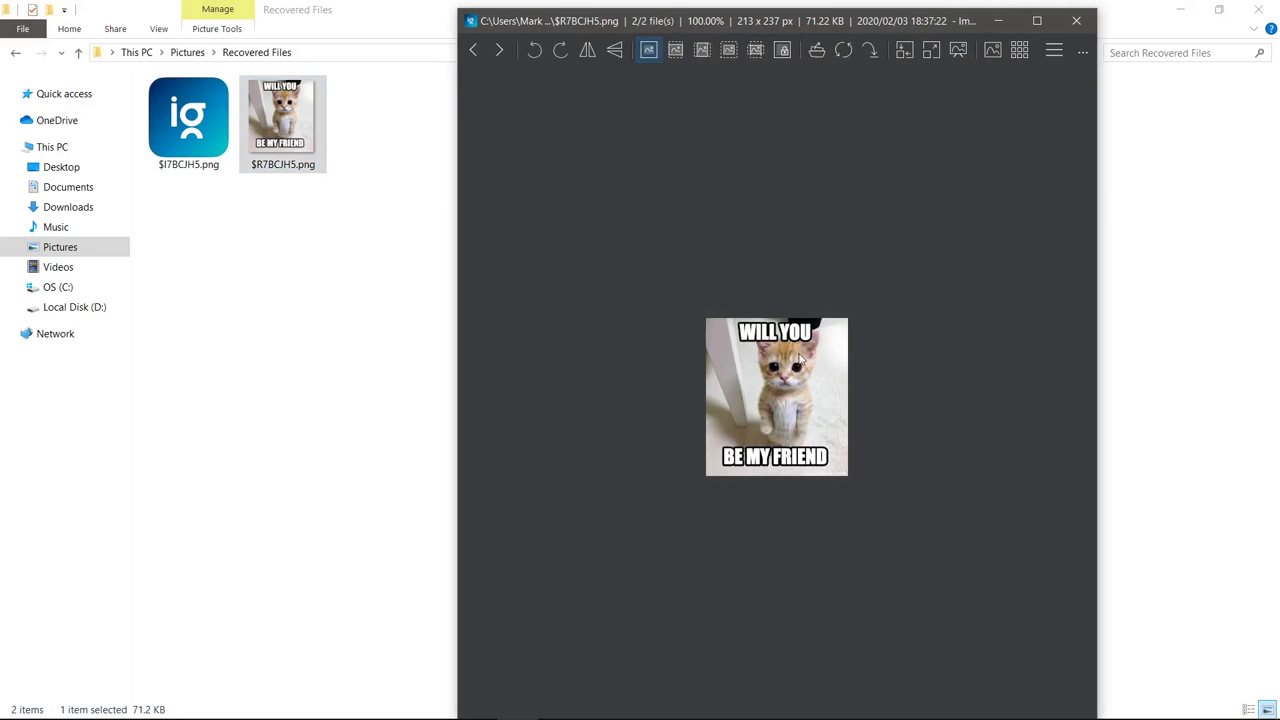
pyautogui.scroll(3, 800, 400)
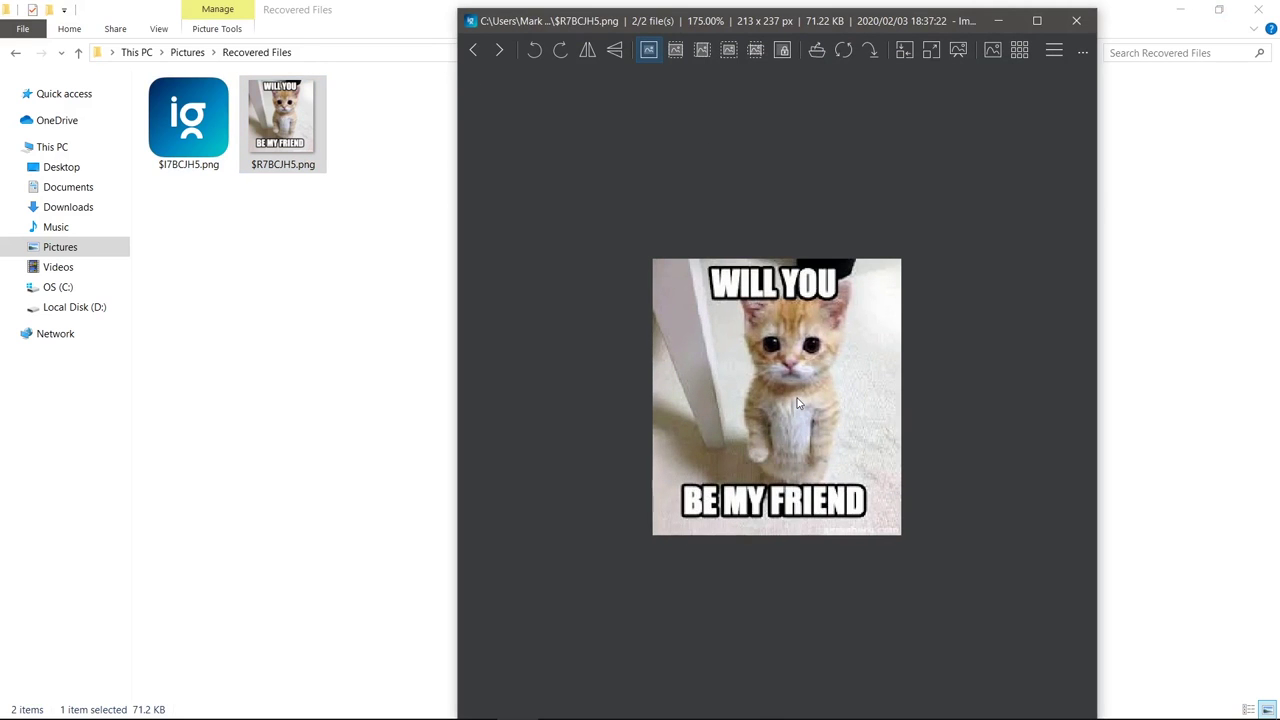
pyautogui.scroll(-3, 797, 403)
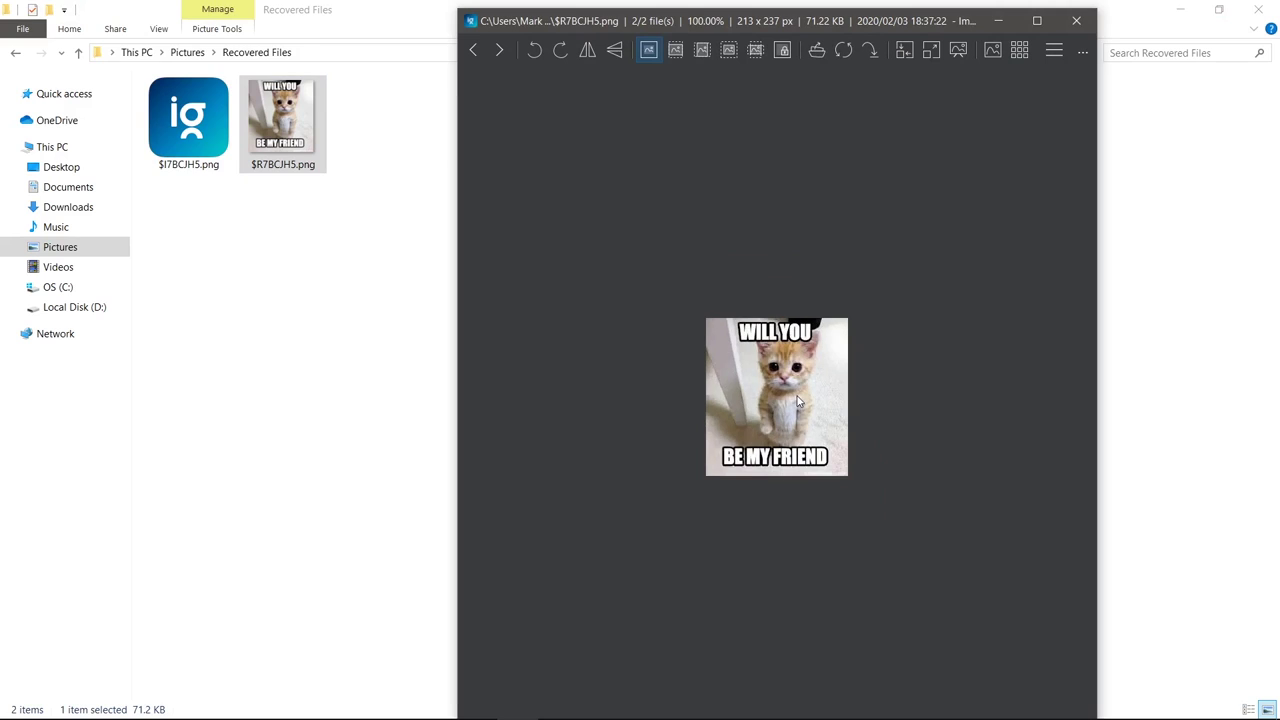